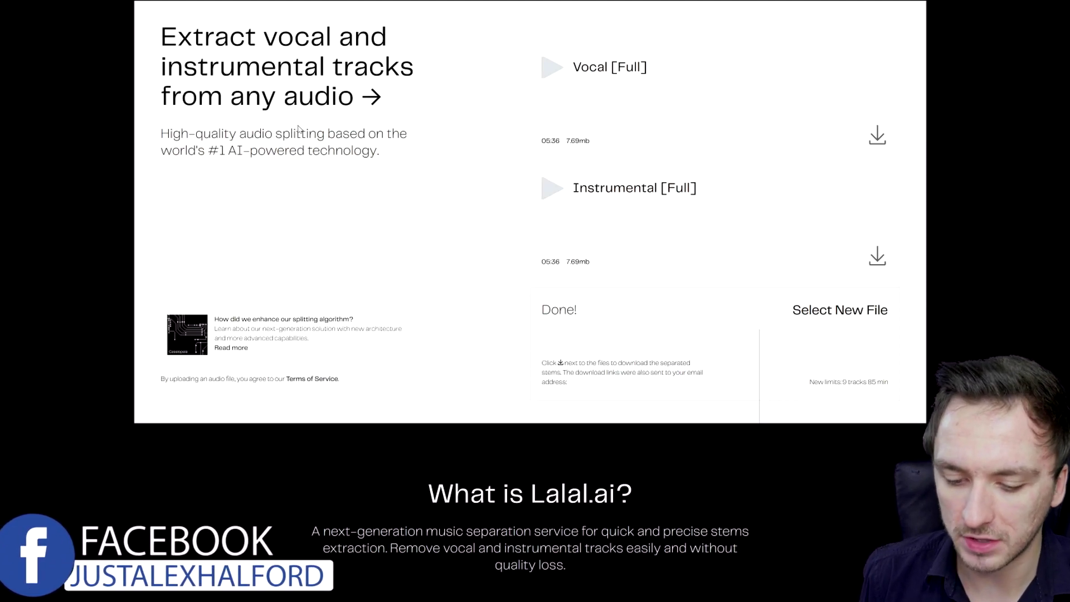
scroll(440, 253, down, 3)
scroll(441, 253, down, 5)
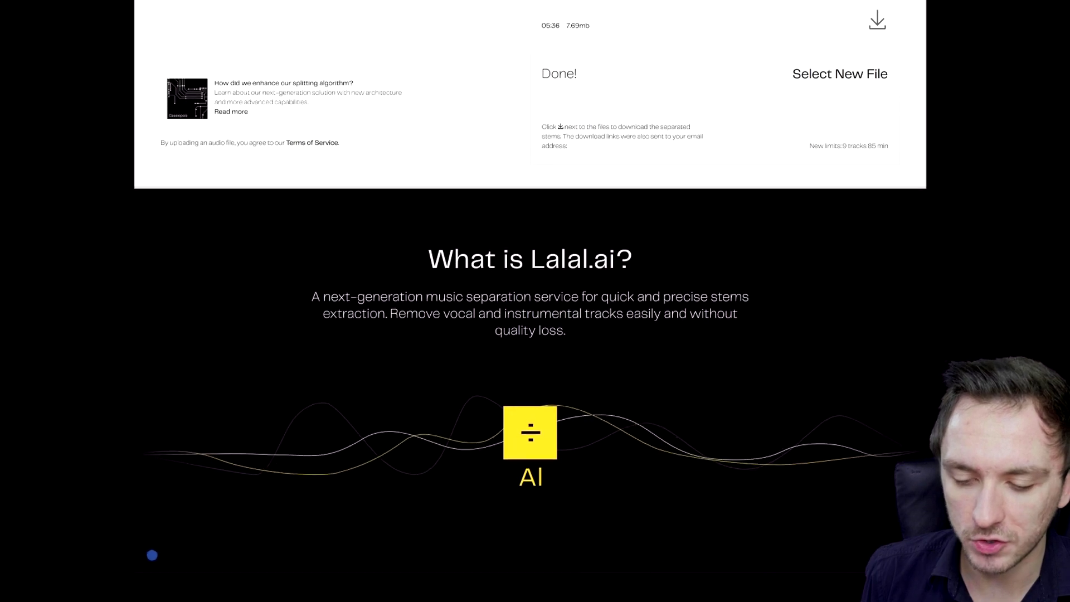
scroll(441, 252, down, 4)
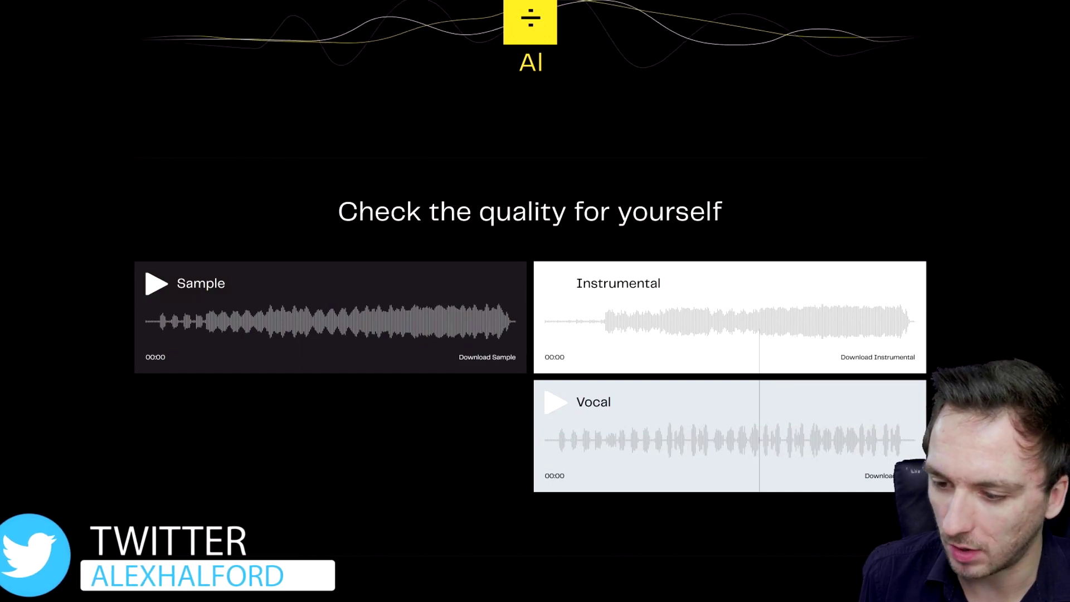
scroll(479, 215, down, 10)
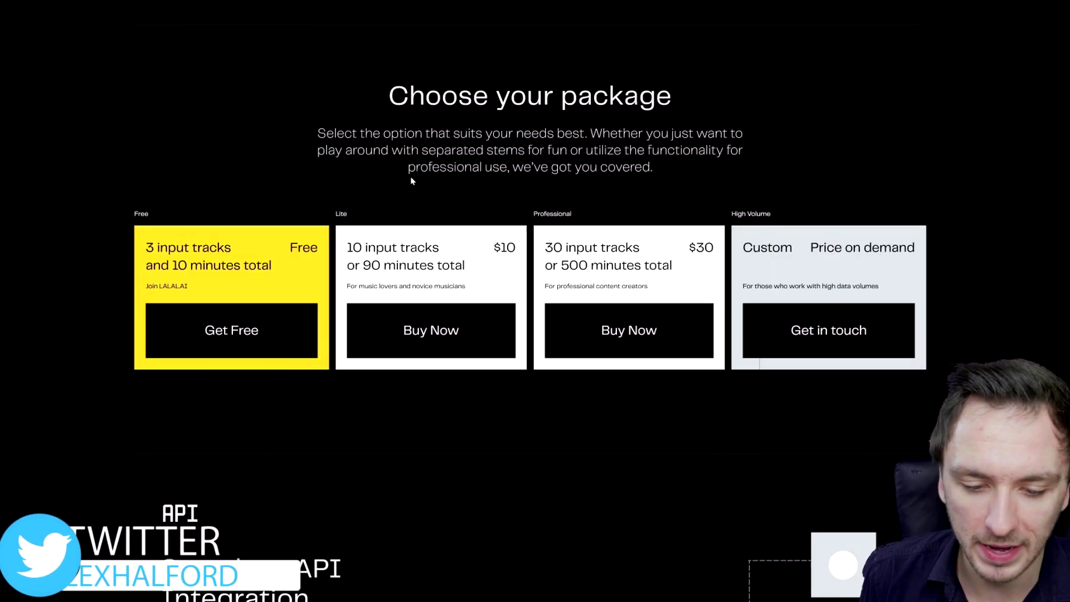
scroll(275, 275, down, 1)
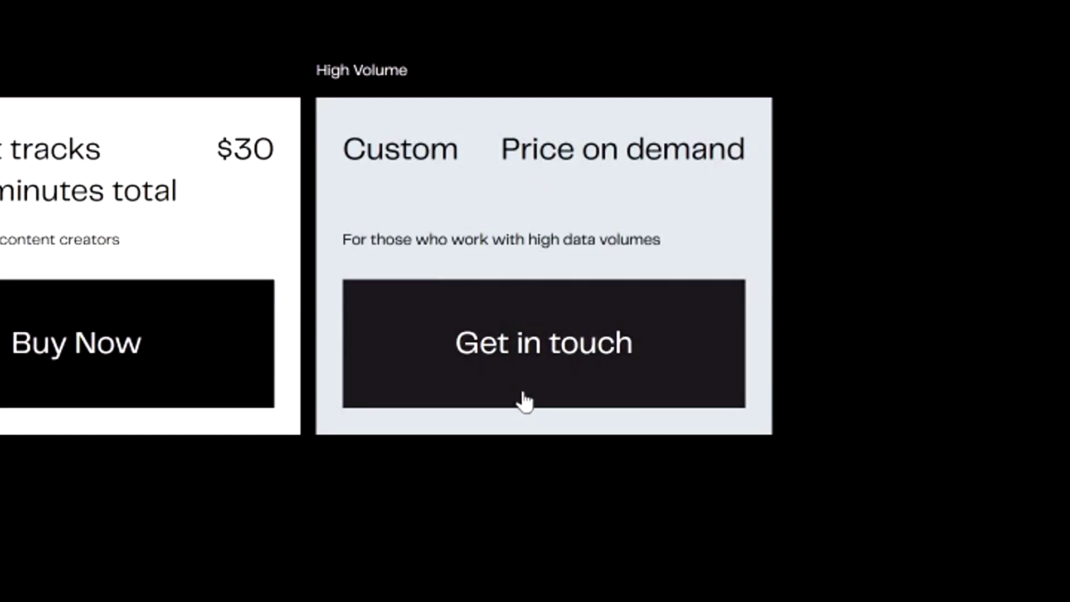
scroll(449, 166, down, 5)
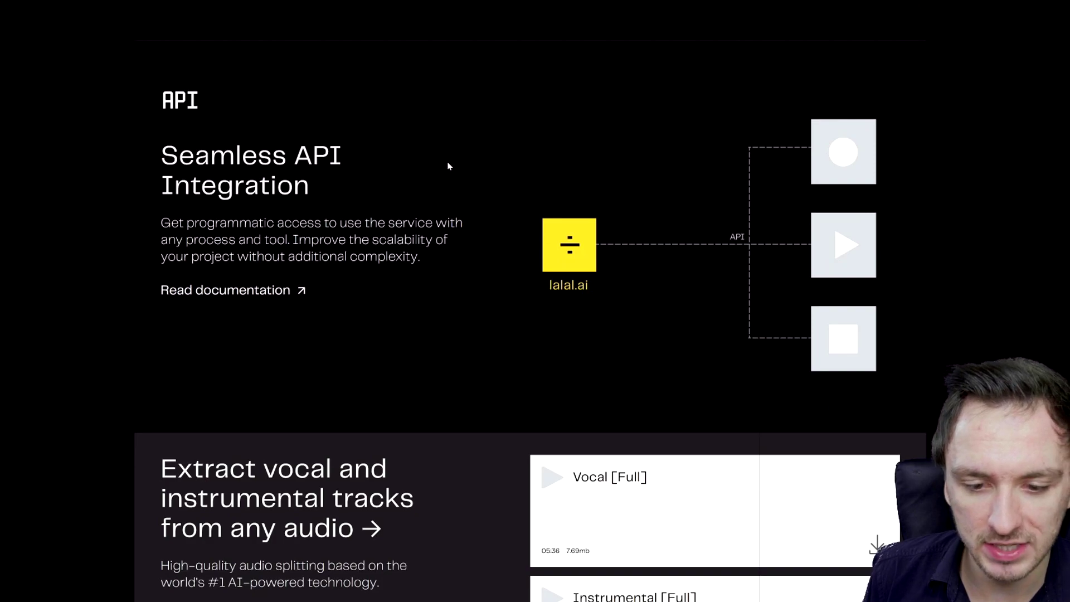
scroll(446, 167, down, 2)
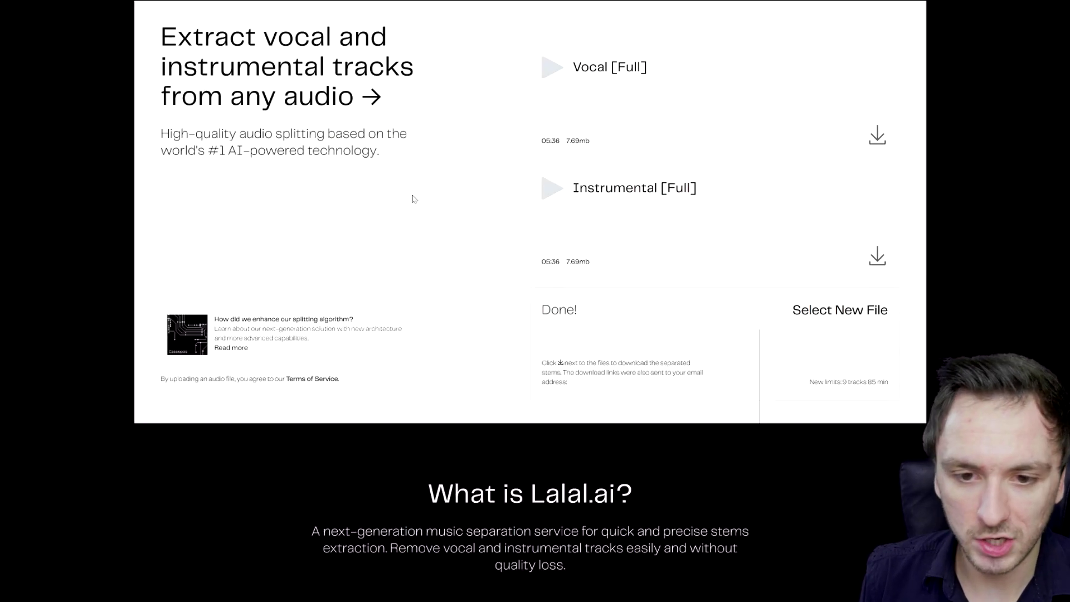
scroll(413, 199, down, 15)
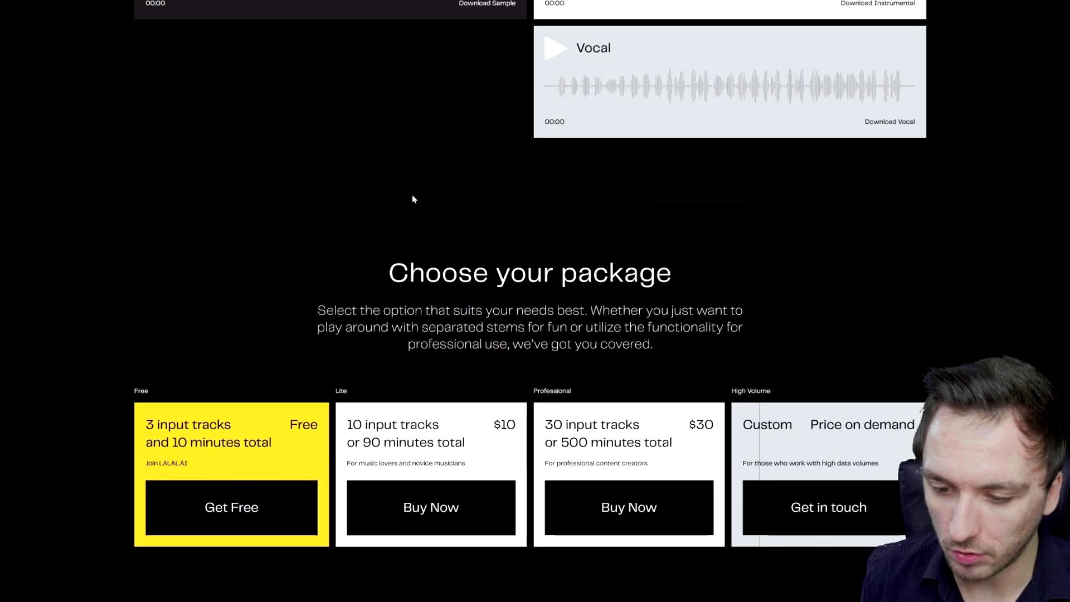
scroll(414, 198, down, 15)
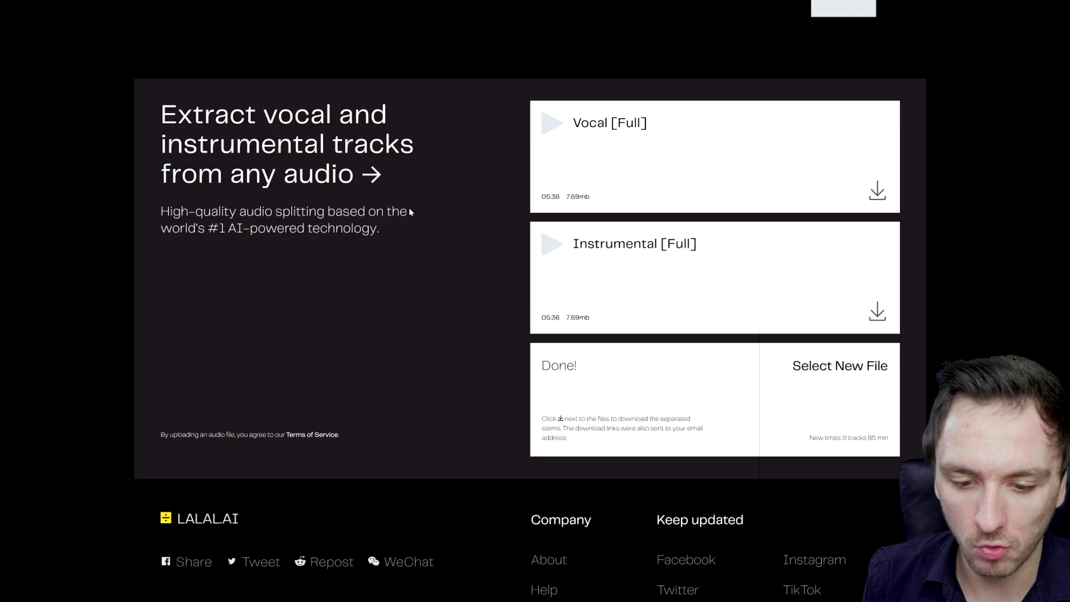
scroll(410, 212, down, 2)
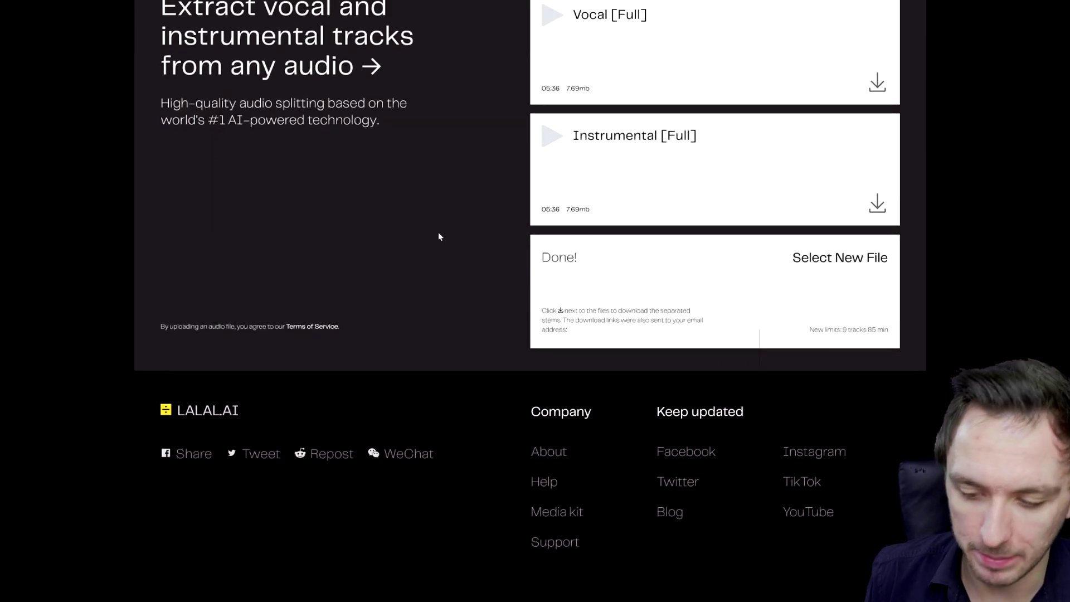
Step: Upload a new song to split into Vocal and Instrumental preview stems
click(838, 261)
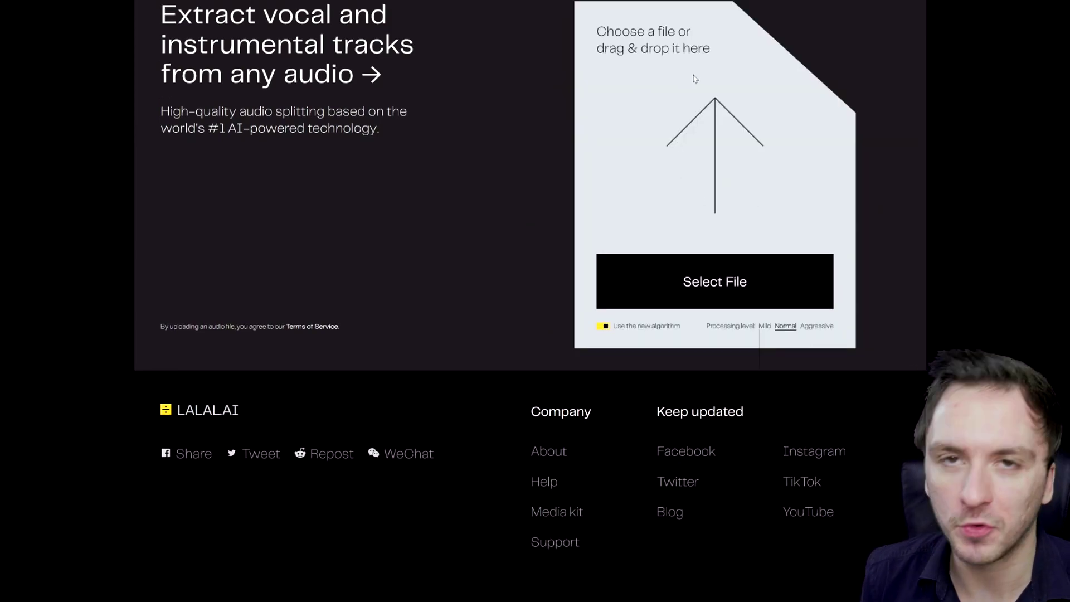
click(690, 282)
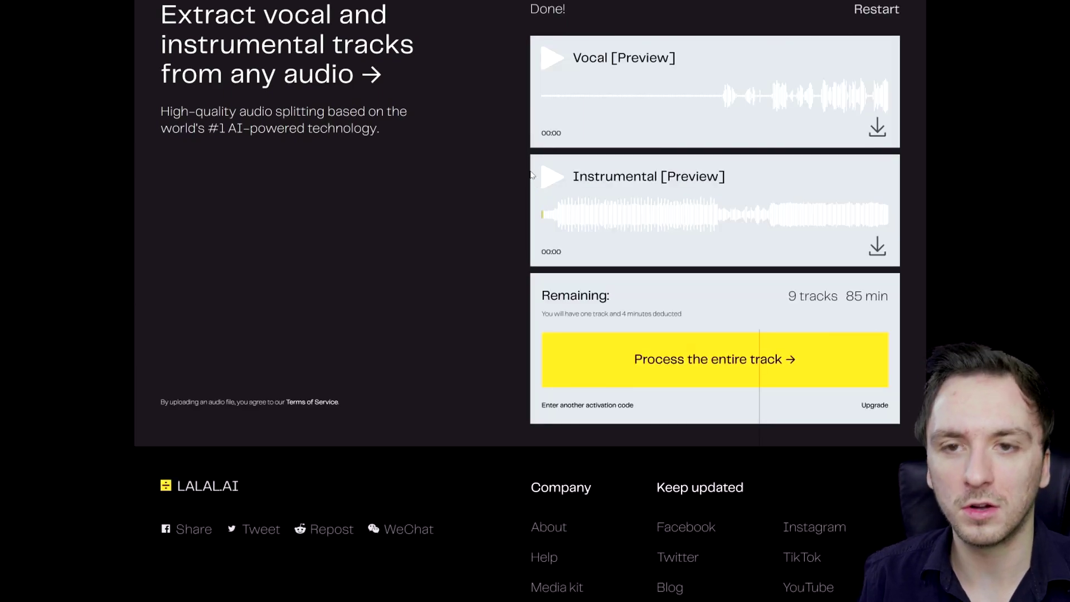
Step: Play the Instrumental preview to 00:21, then play the Vocal preview from 00:30
click(547, 178)
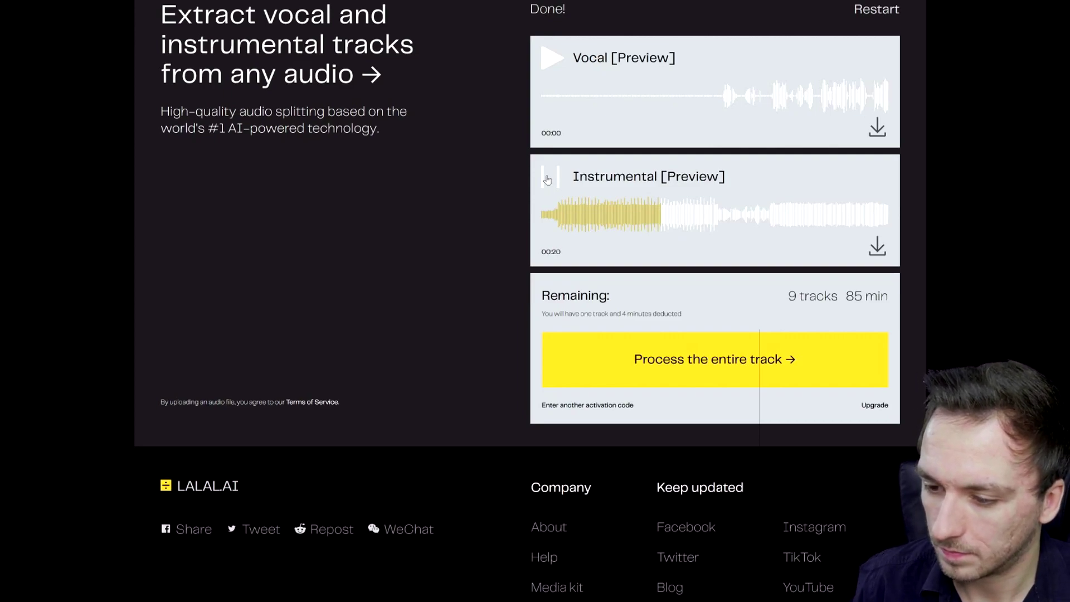
click(547, 179)
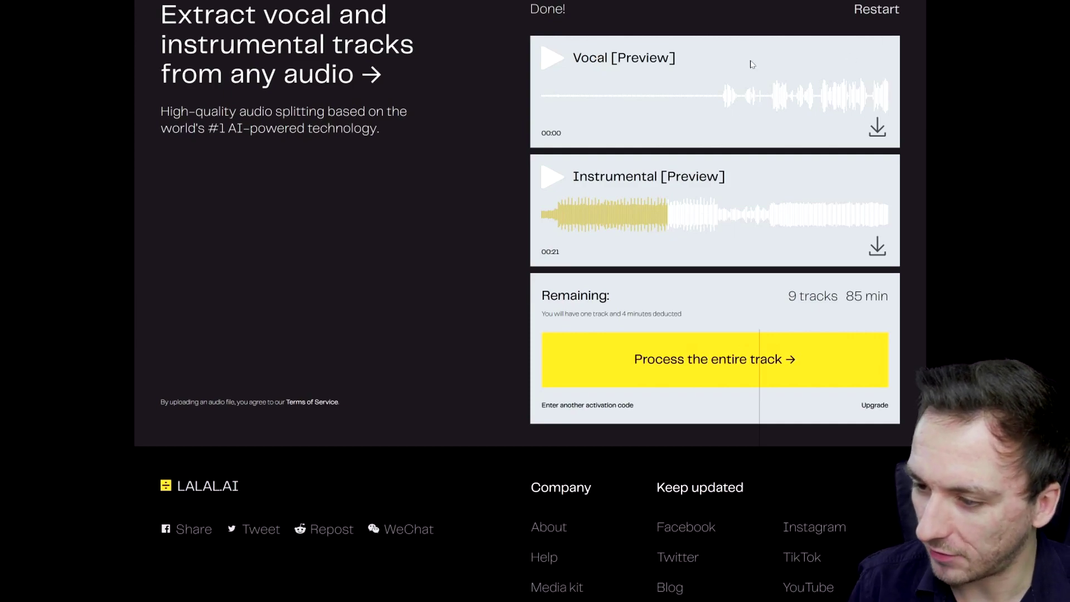
click(718, 97)
click(563, 66)
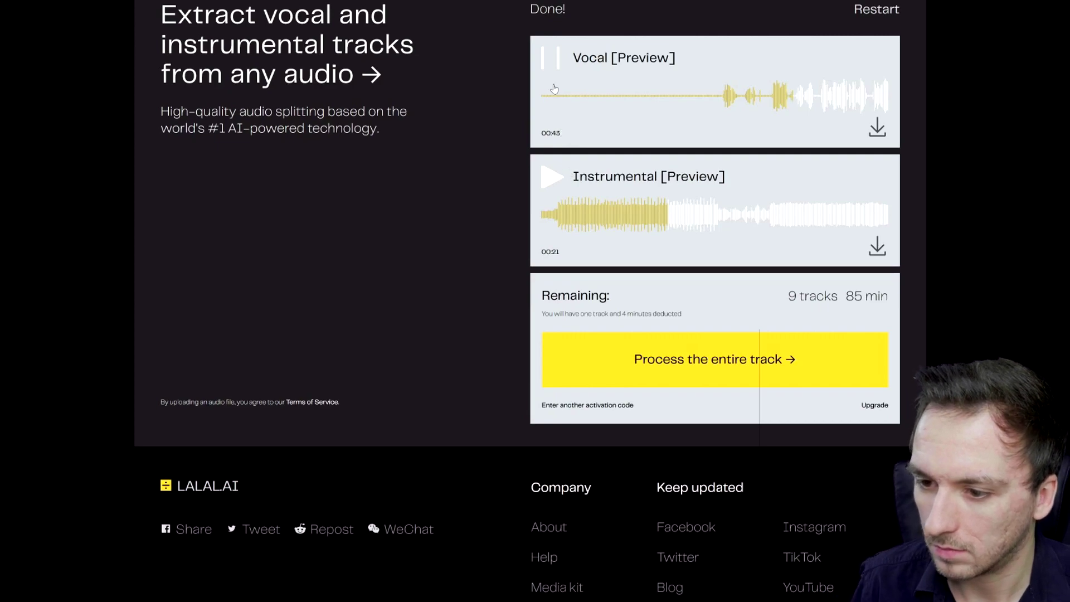
Step: Pause the Vocal preview at 00:43 and play the Instrumental preview on to 00:51
click(552, 64)
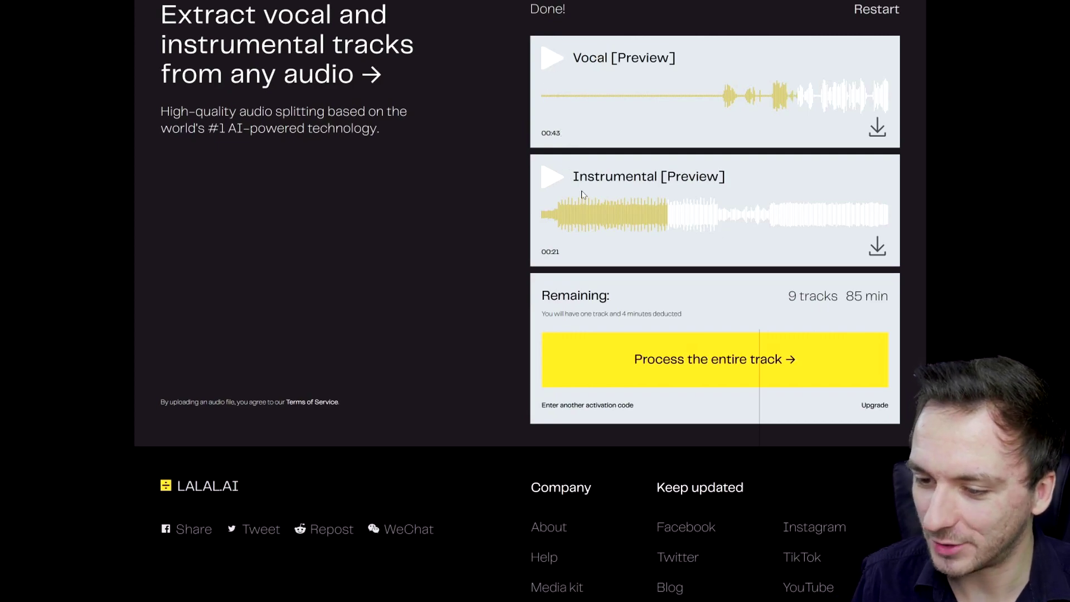
click(550, 185)
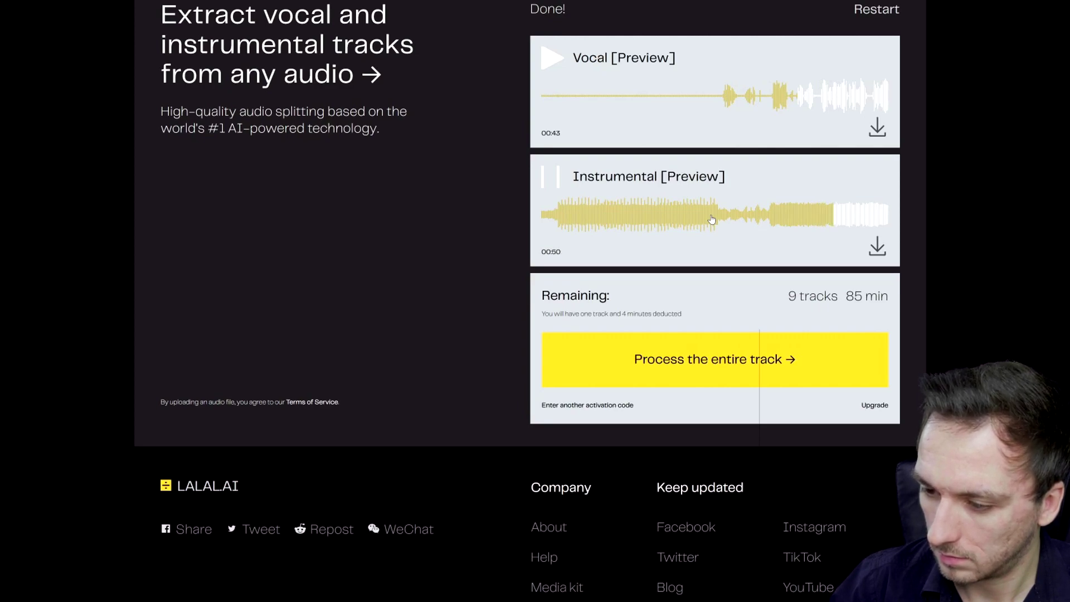
click(551, 190)
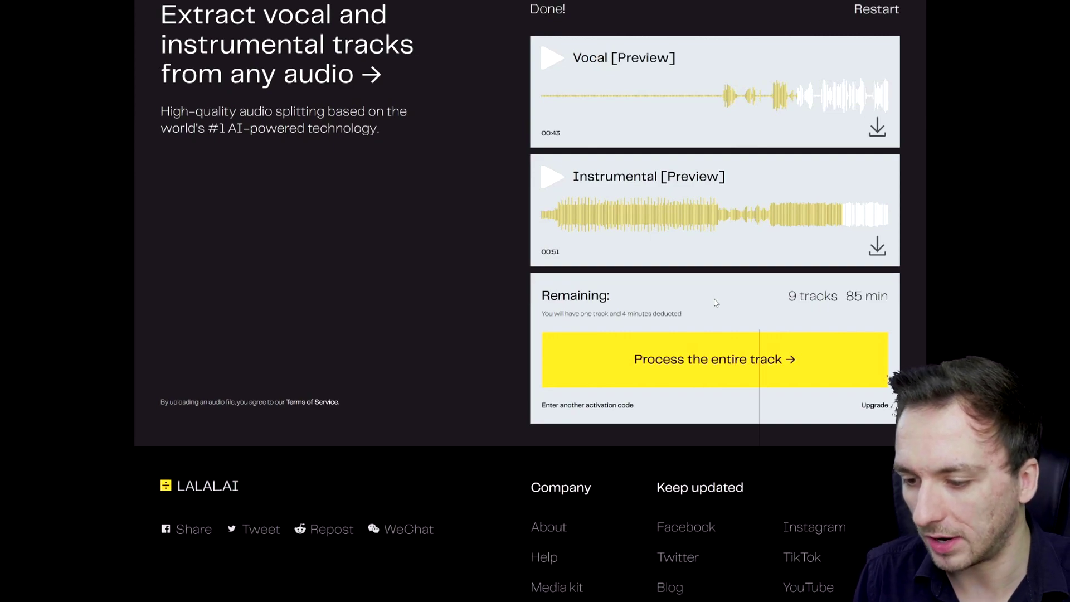
Step: Queue the entire track for full Vocal and Instrumental stem processing
click(693, 370)
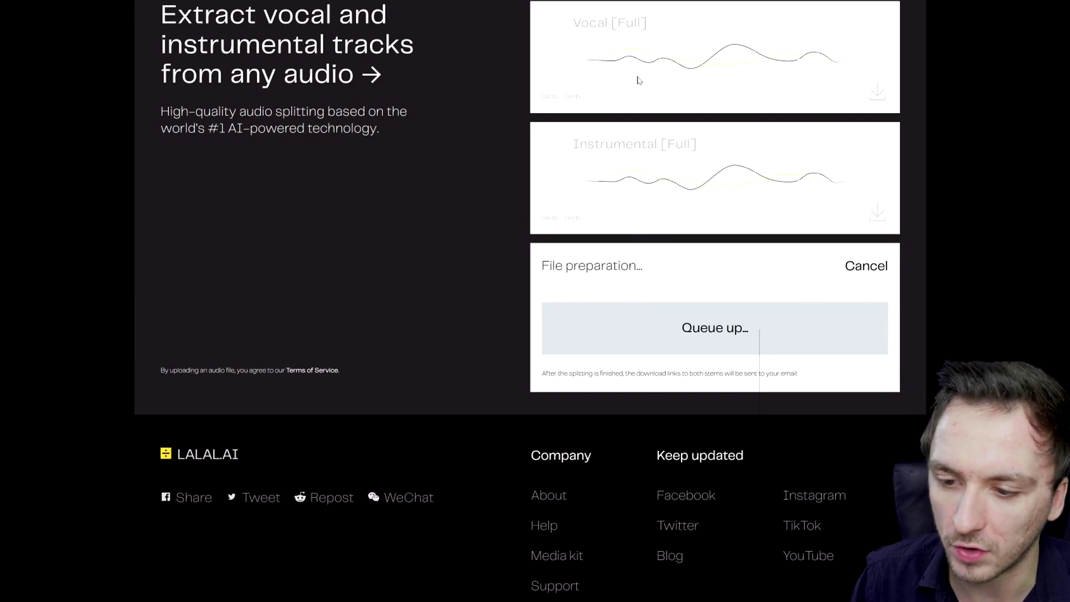
scroll(635, 81, up, 2)
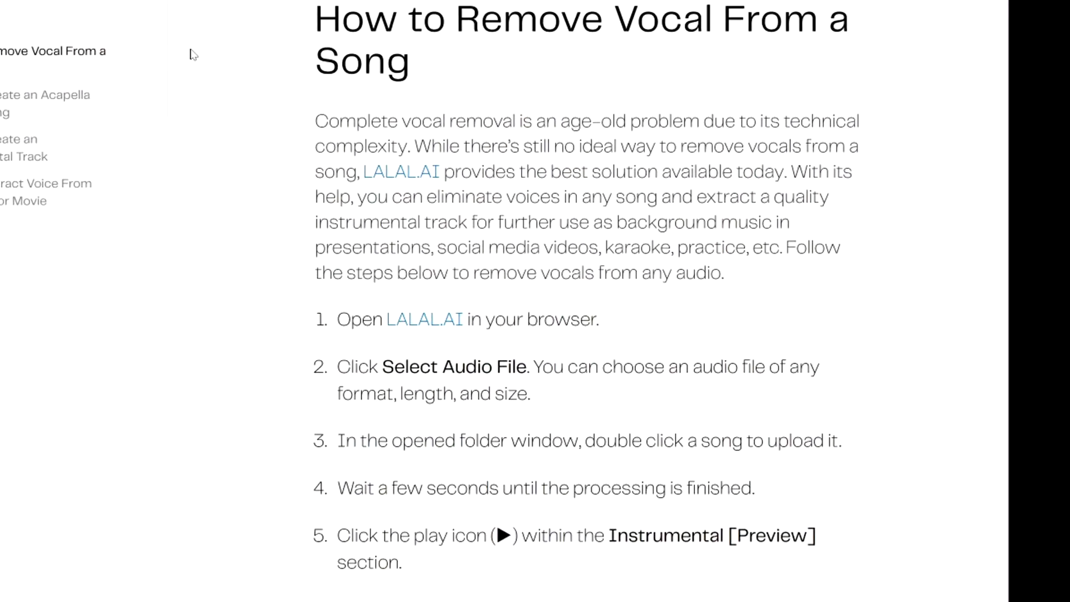
Step: Read through the 'How to Remove Vocal From a Song' guide
scroll(535, 301, down, 3)
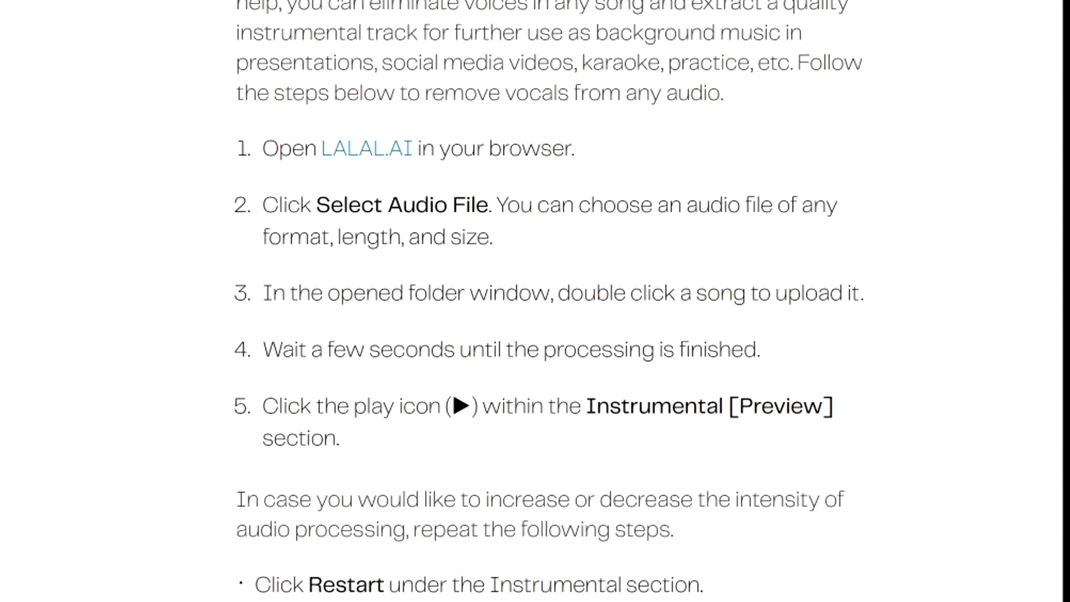
scroll(535, 301, down, 3)
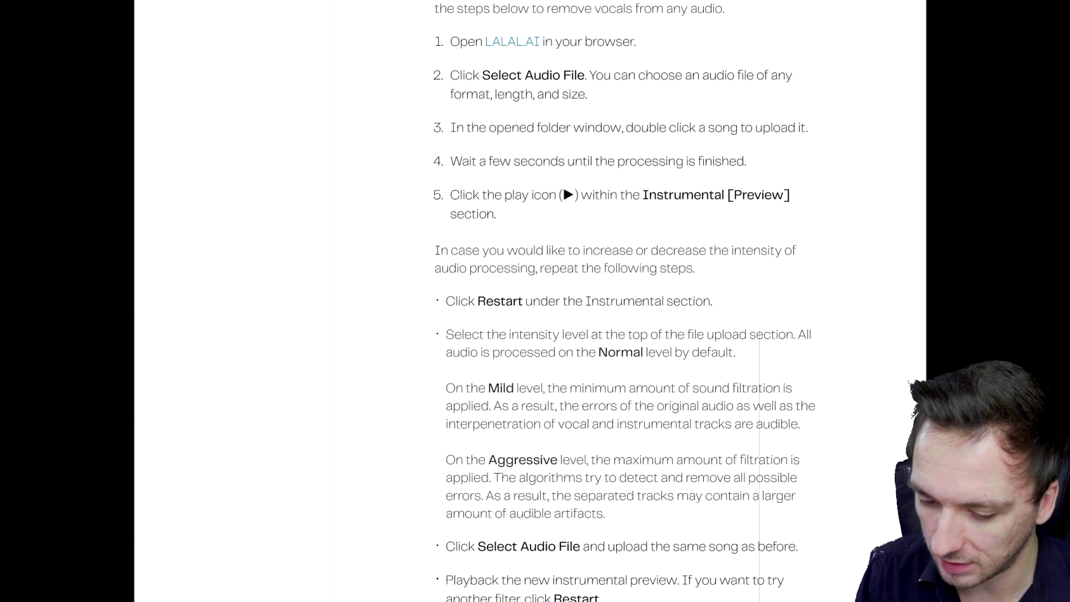
scroll(316, 114, up, 4)
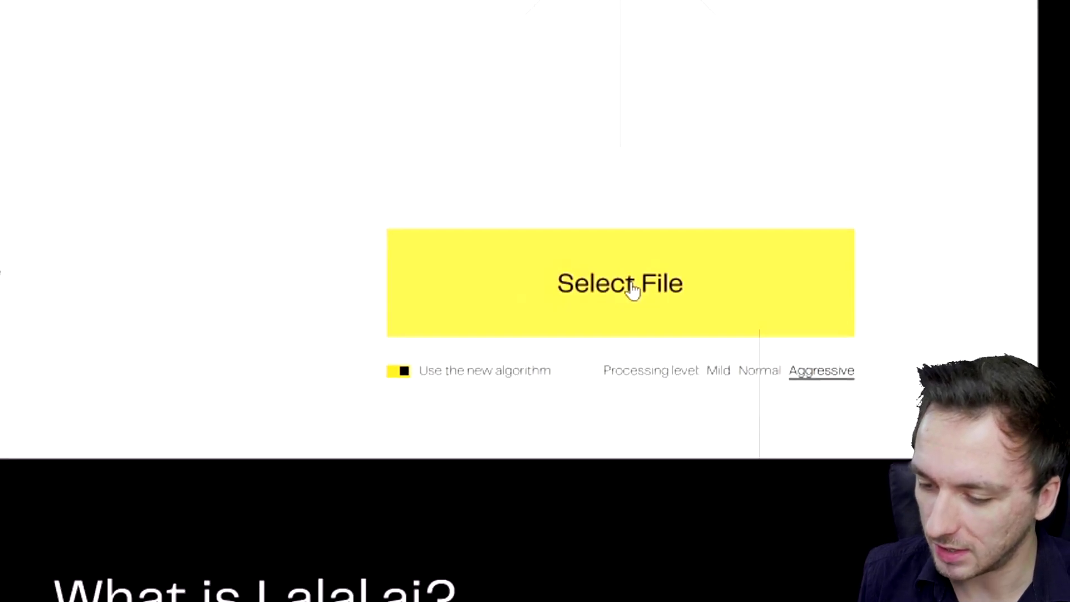
Step: Re-upload the song for an Aggressive split and play the new Instrumental preview
click(532, 264)
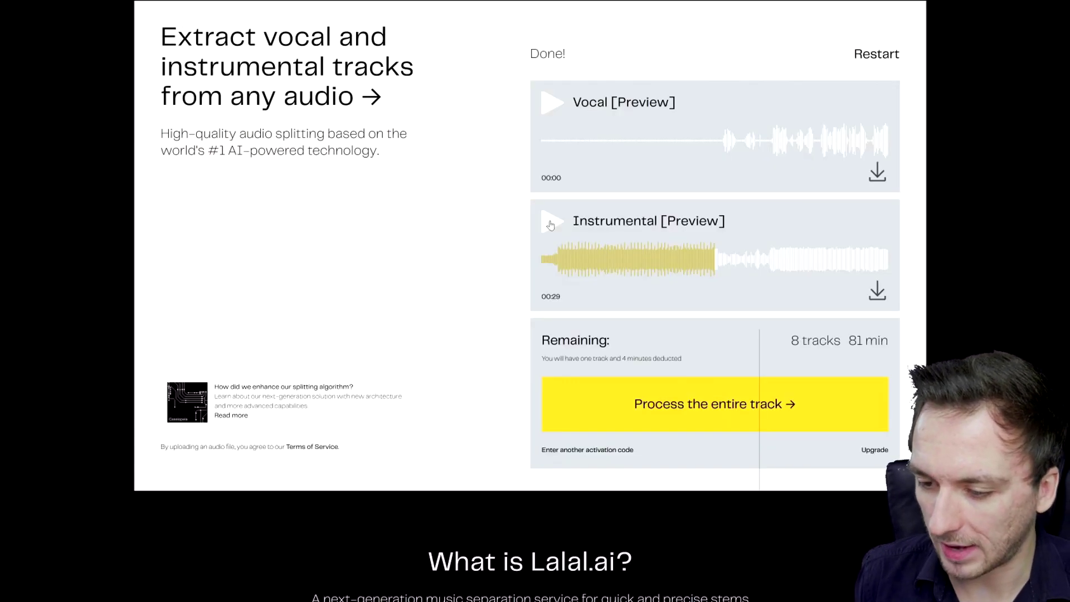
click(550, 224)
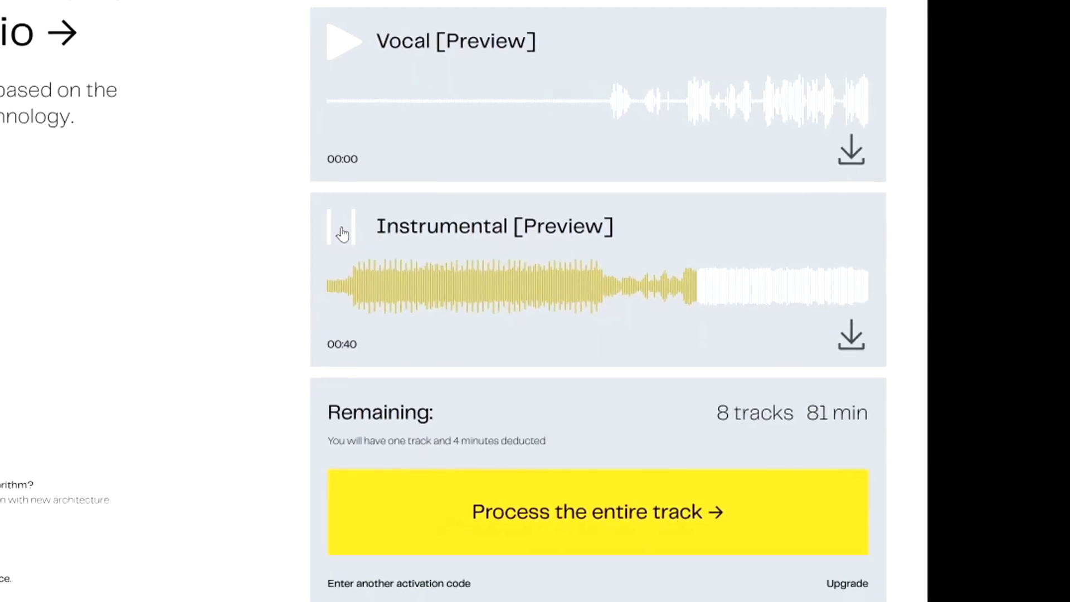
Step: Pause the Instrumental preview at 00:42 and play the Vocal preview from 00:30 to 00:43
click(342, 234)
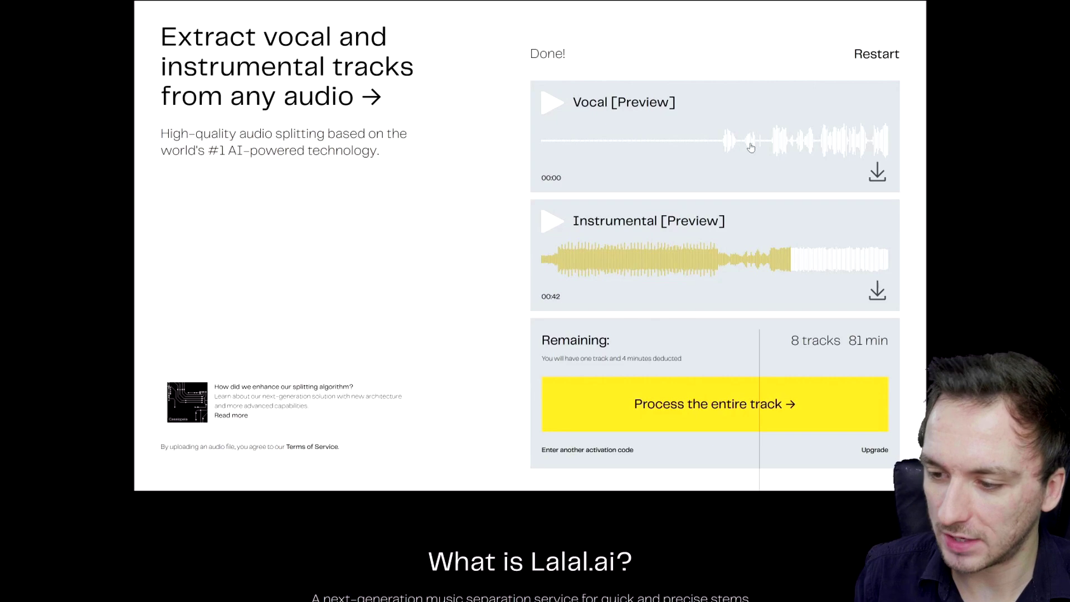
click(717, 140)
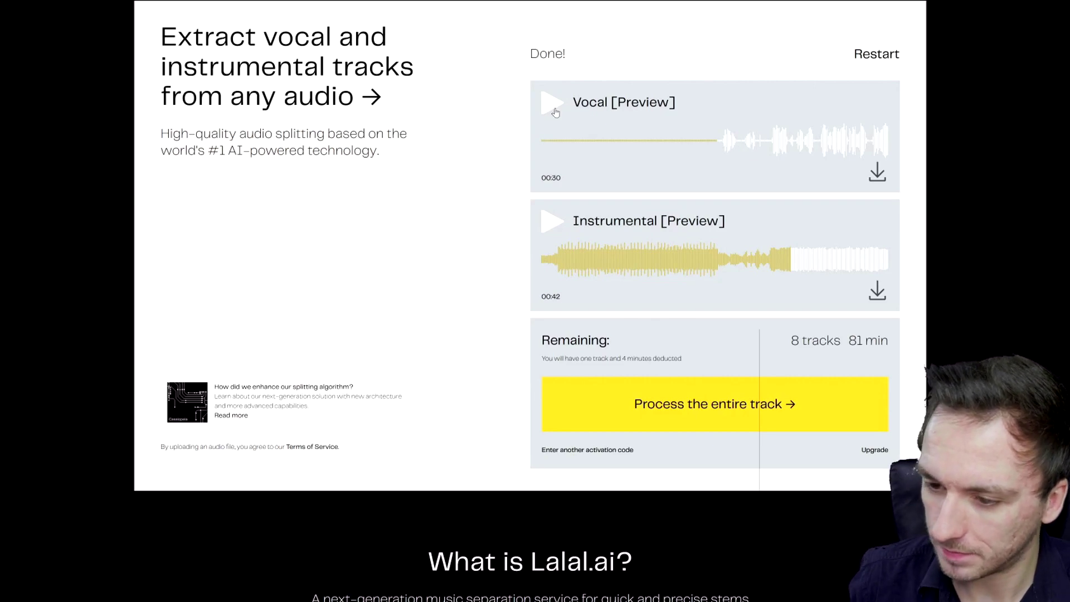
click(556, 113)
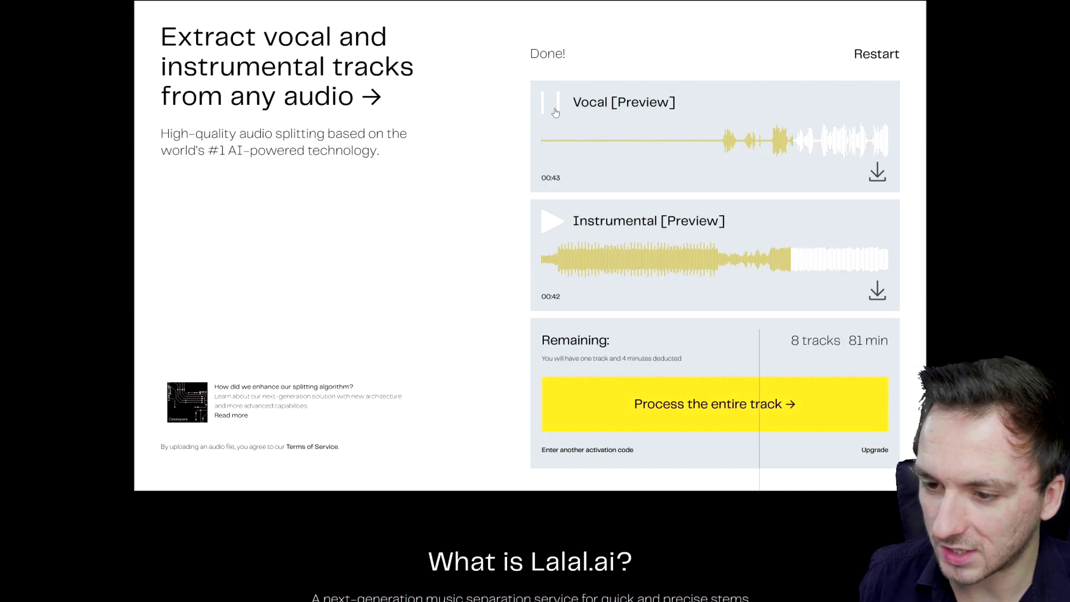
click(556, 112)
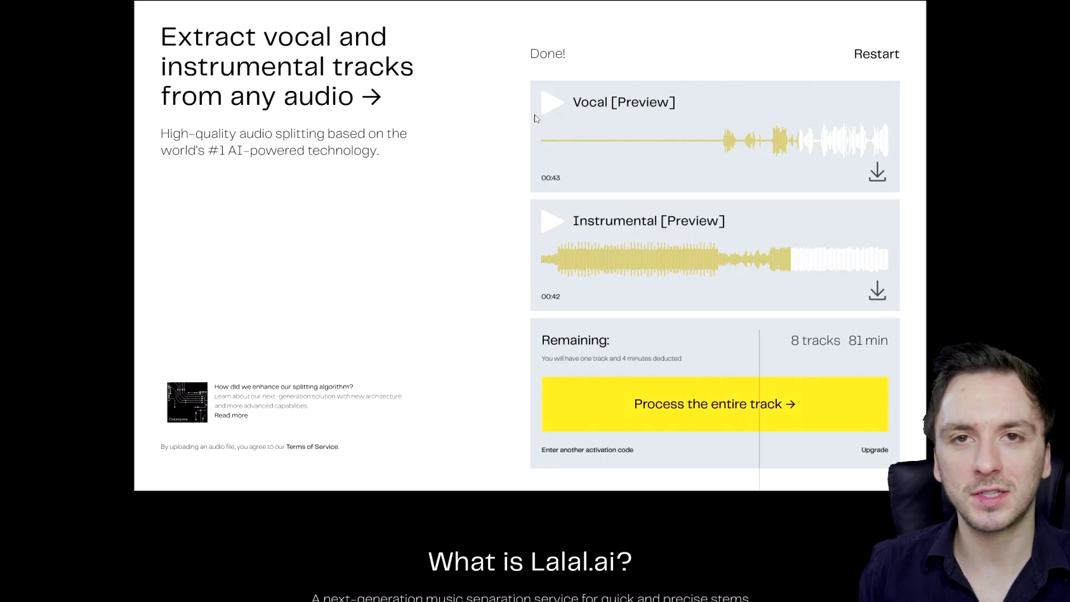